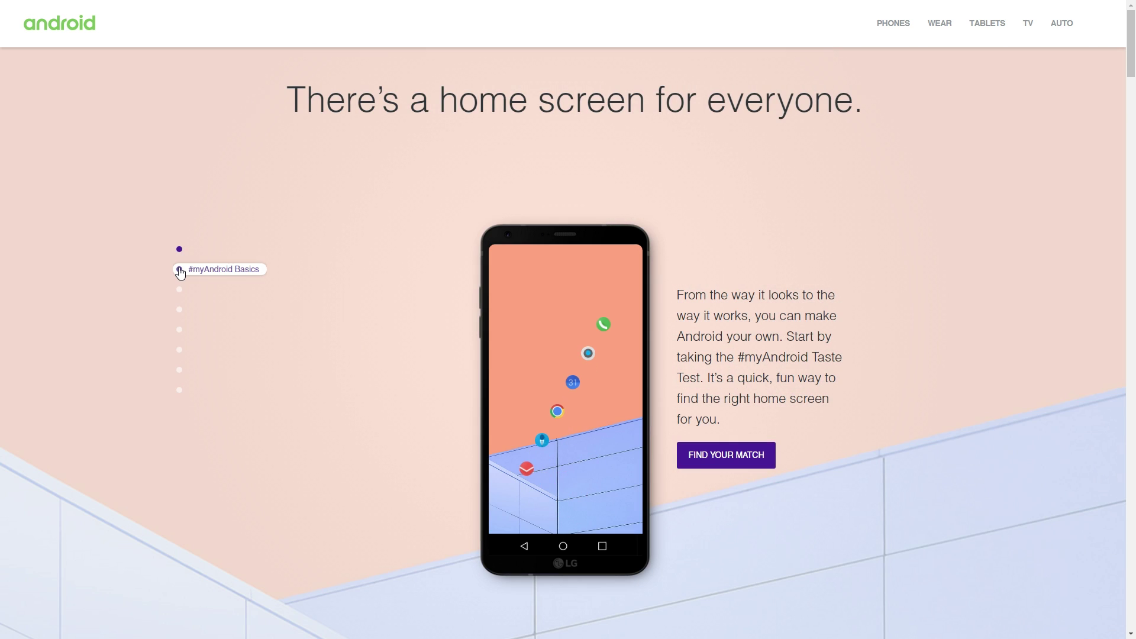
pyautogui.scroll(-2, 181, 296)
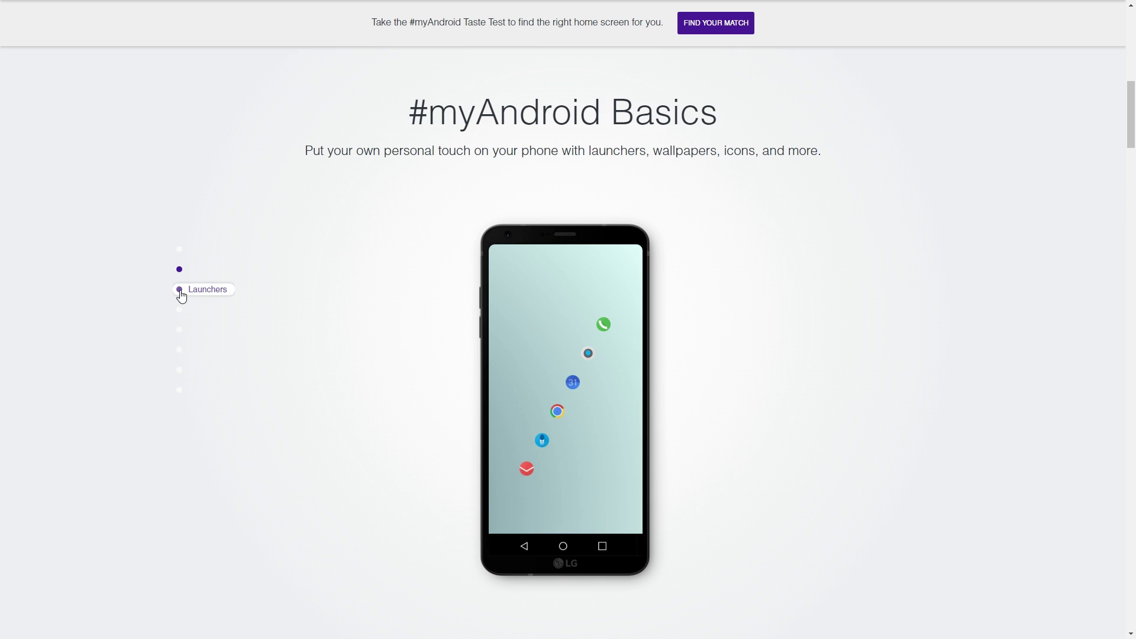
# Scroll to The #myAndroid Truck section and begin the #myAndroid Taste Test quiz
pyautogui.click(179, 391)
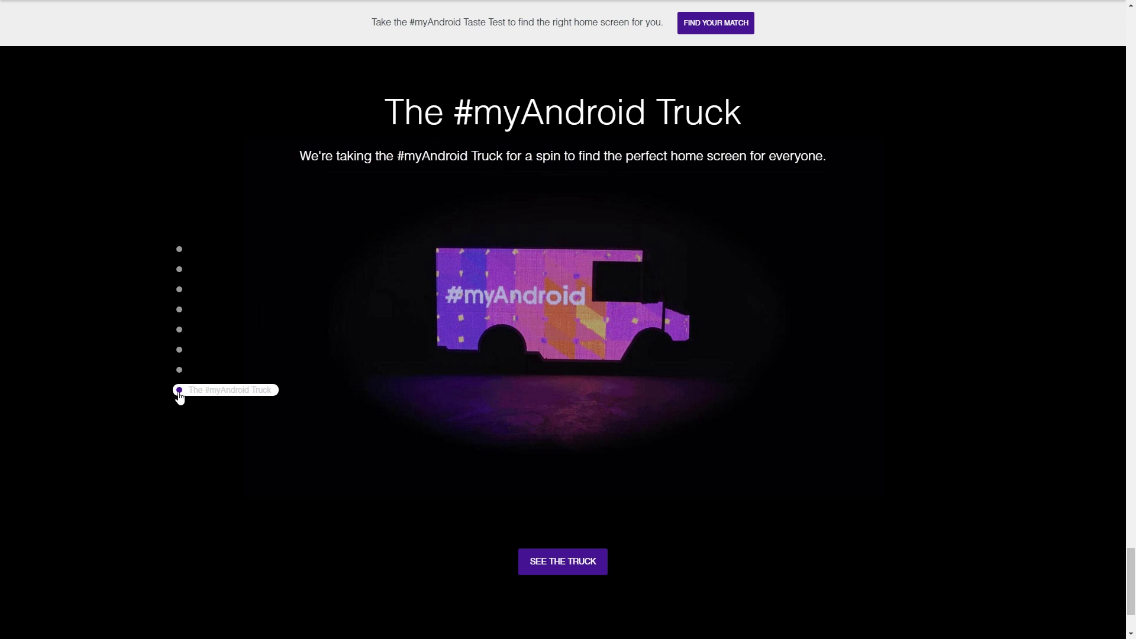
pyautogui.scroll(-5, 1054, 165)
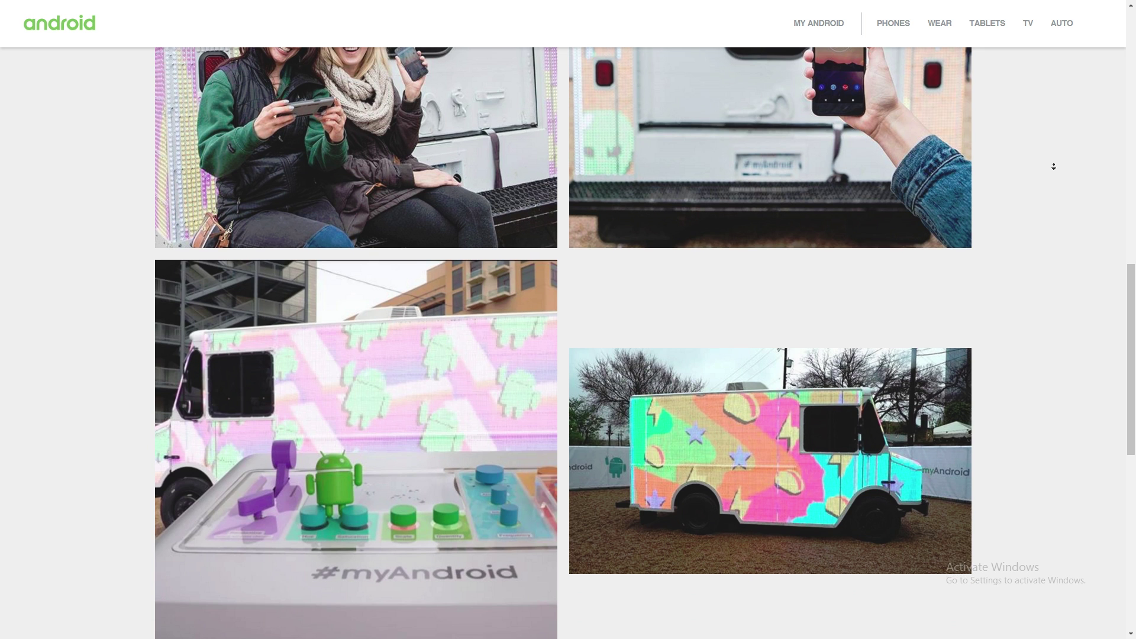
pyautogui.scroll(-1, 1054, 165)
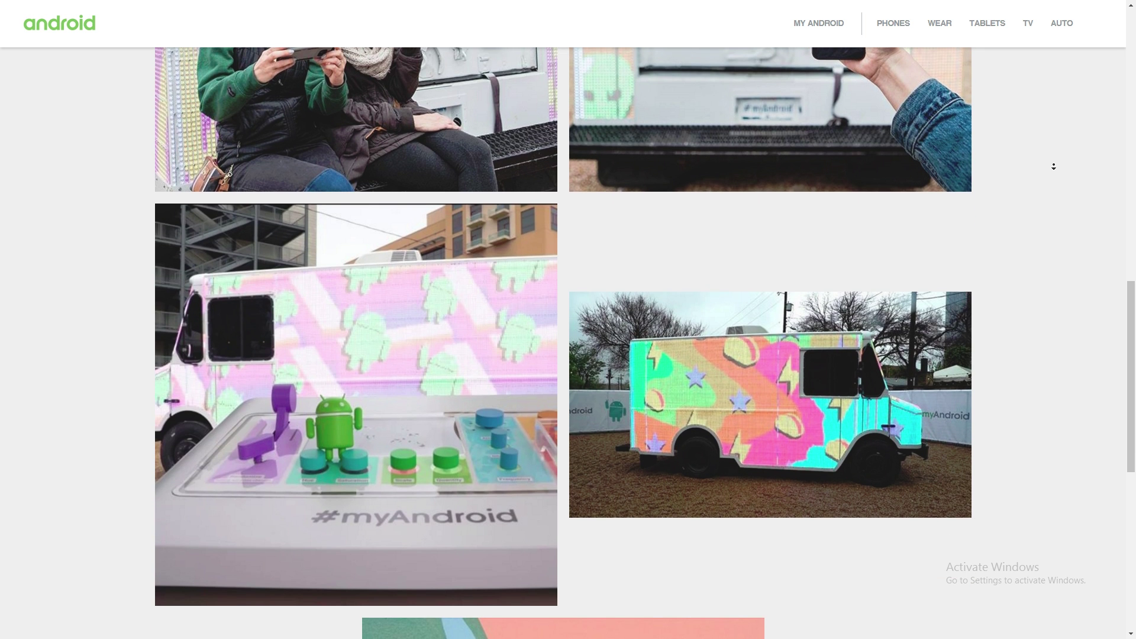
pyautogui.scroll(-1, 1054, 167)
pyautogui.scroll(-1, 1054, 166)
pyautogui.scroll(-1, 1054, 166)
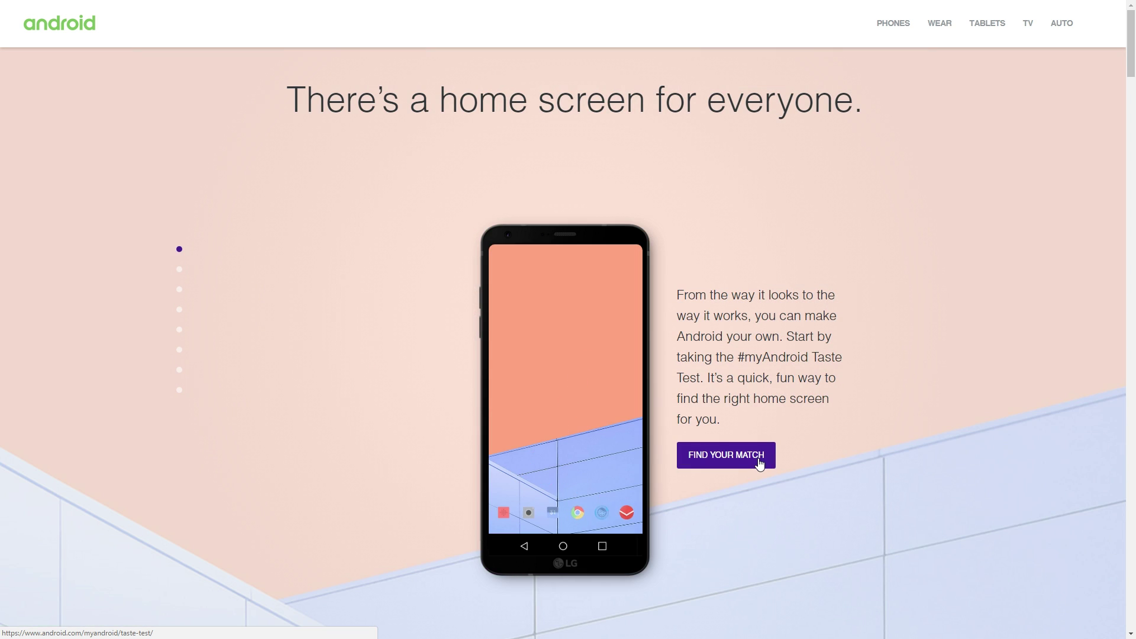
pyautogui.click(760, 464)
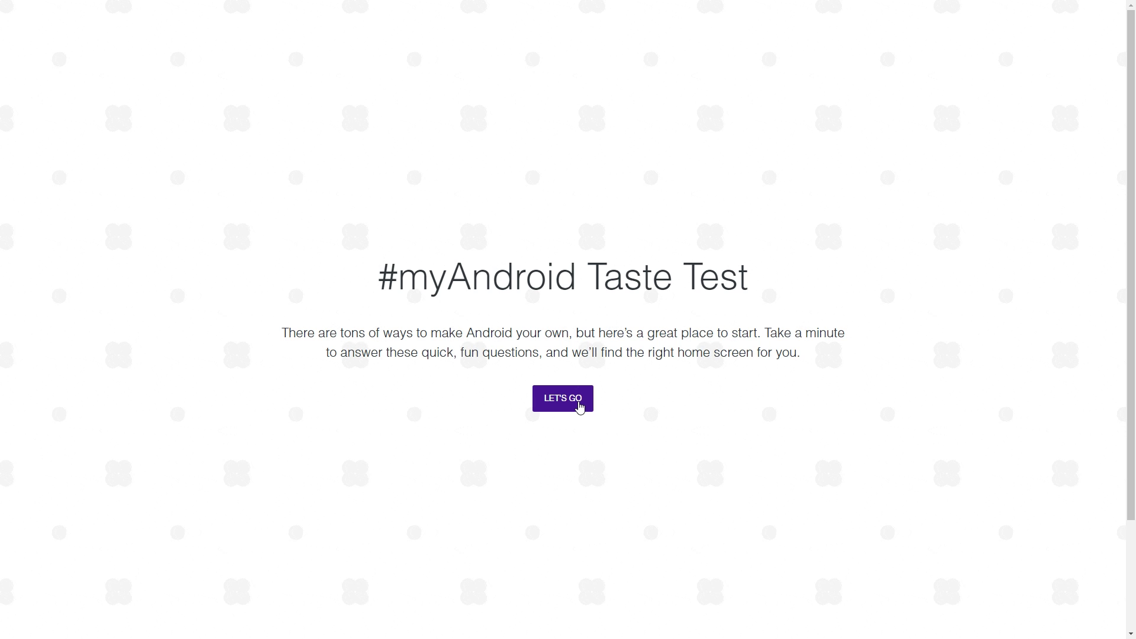
pyautogui.click(579, 406)
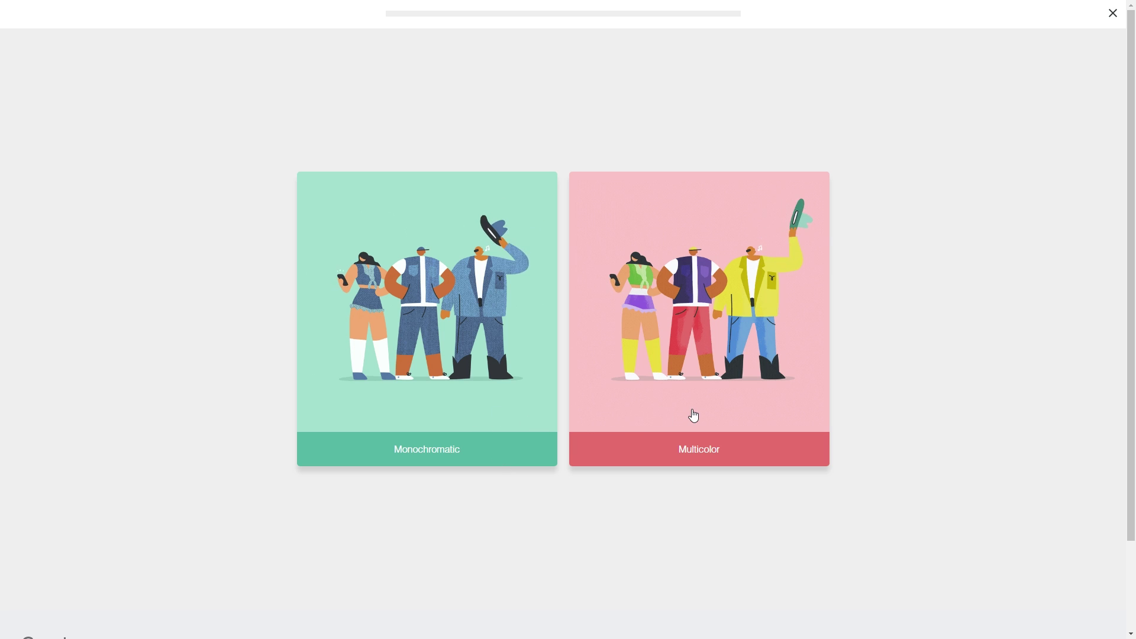
# Choose the multicolor, vibrant and geometric looks, then pick a sandwich style
pyautogui.click(693, 415)
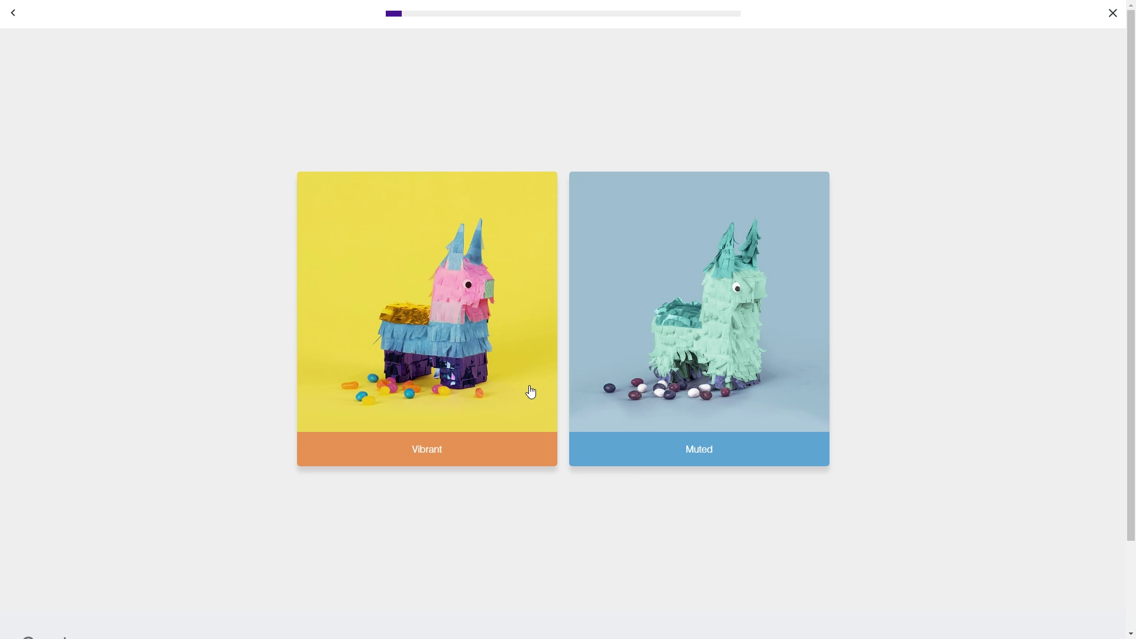
pyautogui.click(521, 389)
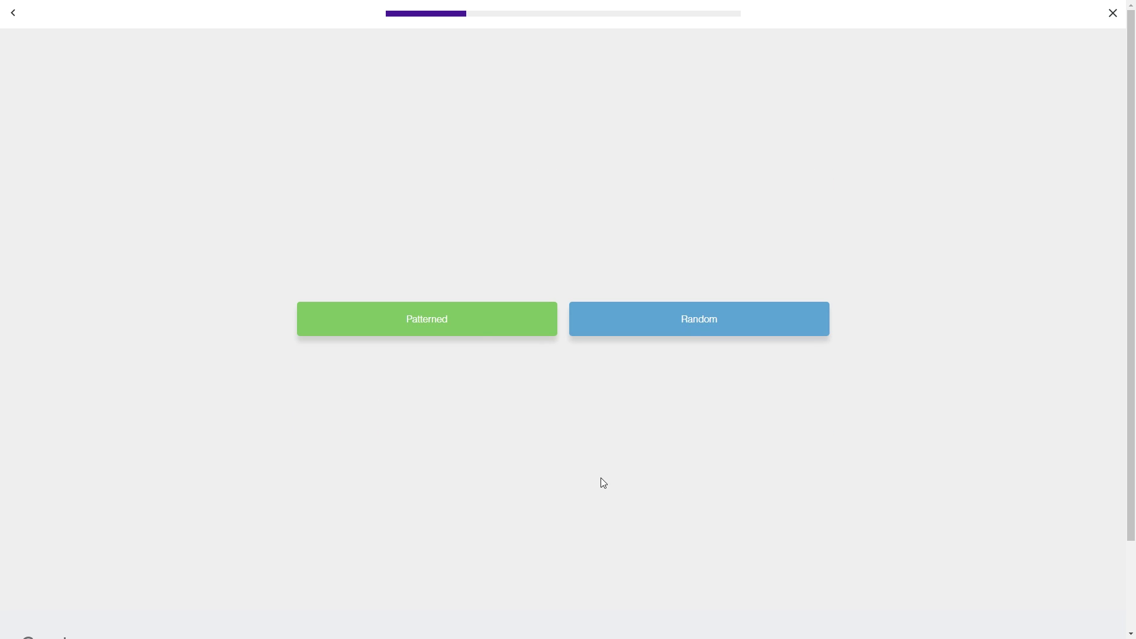
pyautogui.click(480, 331)
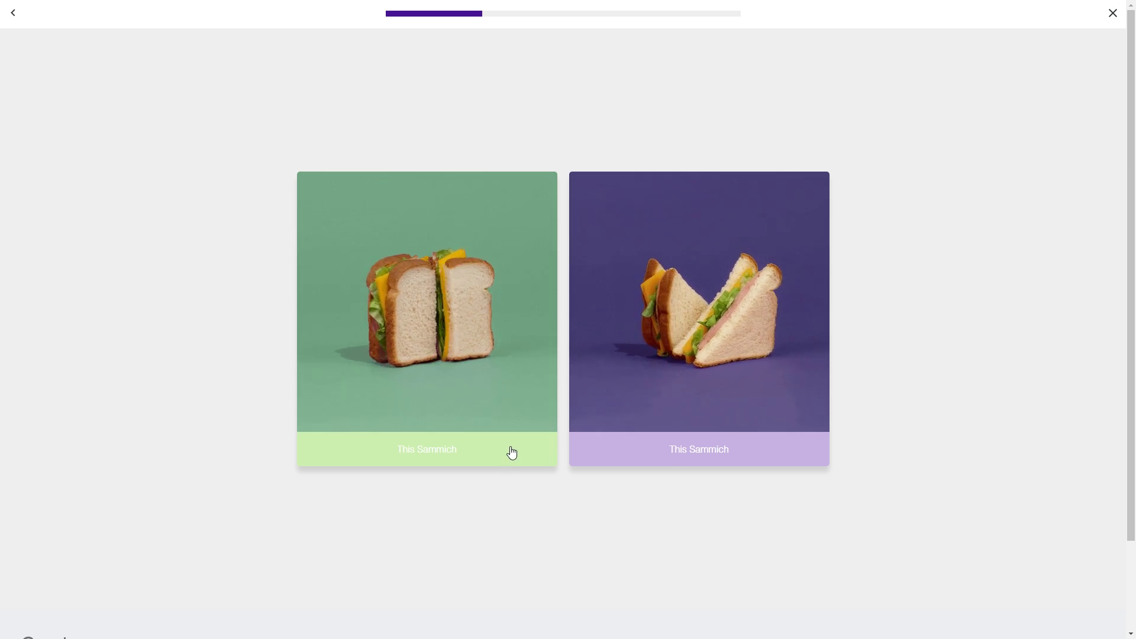
pyautogui.click(654, 452)
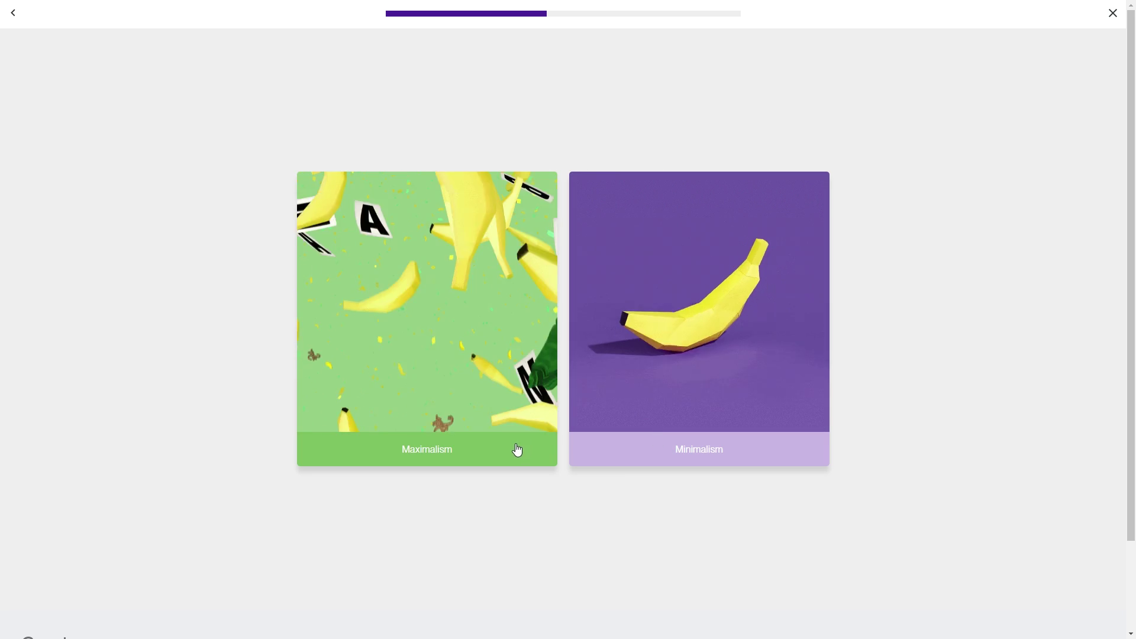
# Answer the maximalism, flat, smooth-or-textured and animated-or-static style questions
pyautogui.click(643, 450)
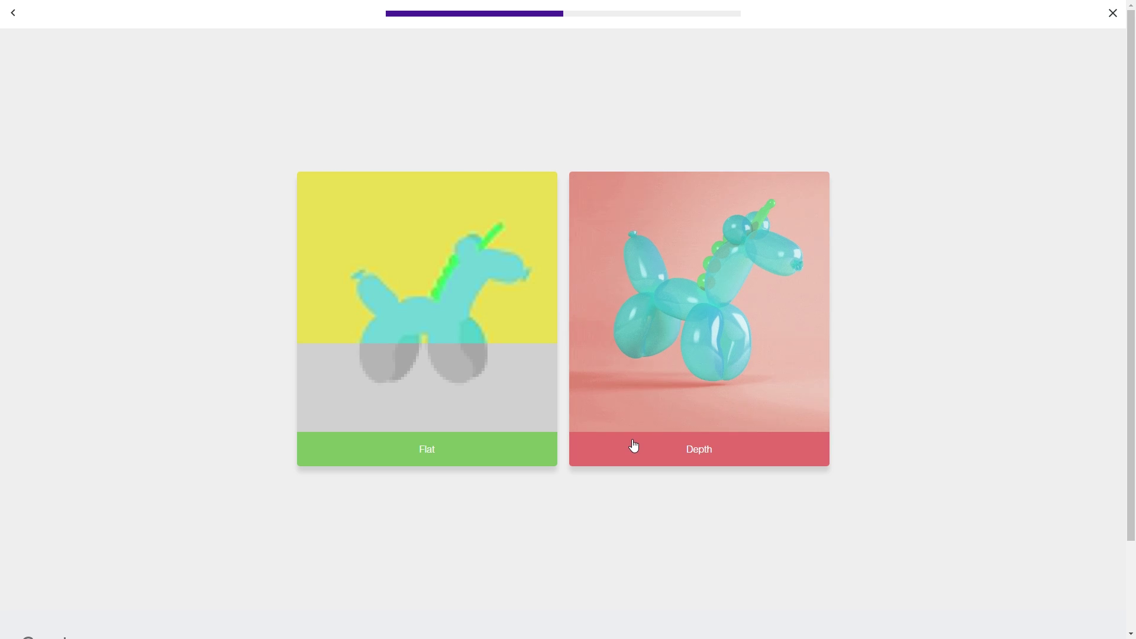
pyautogui.click(525, 460)
pyautogui.click(525, 460)
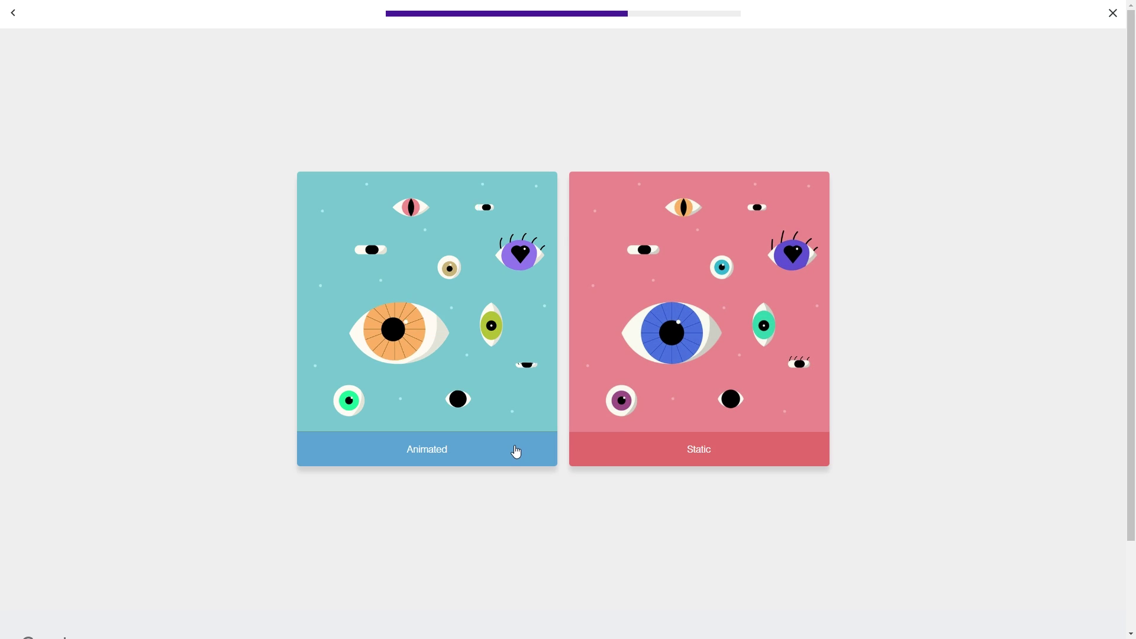
pyautogui.click(737, 447)
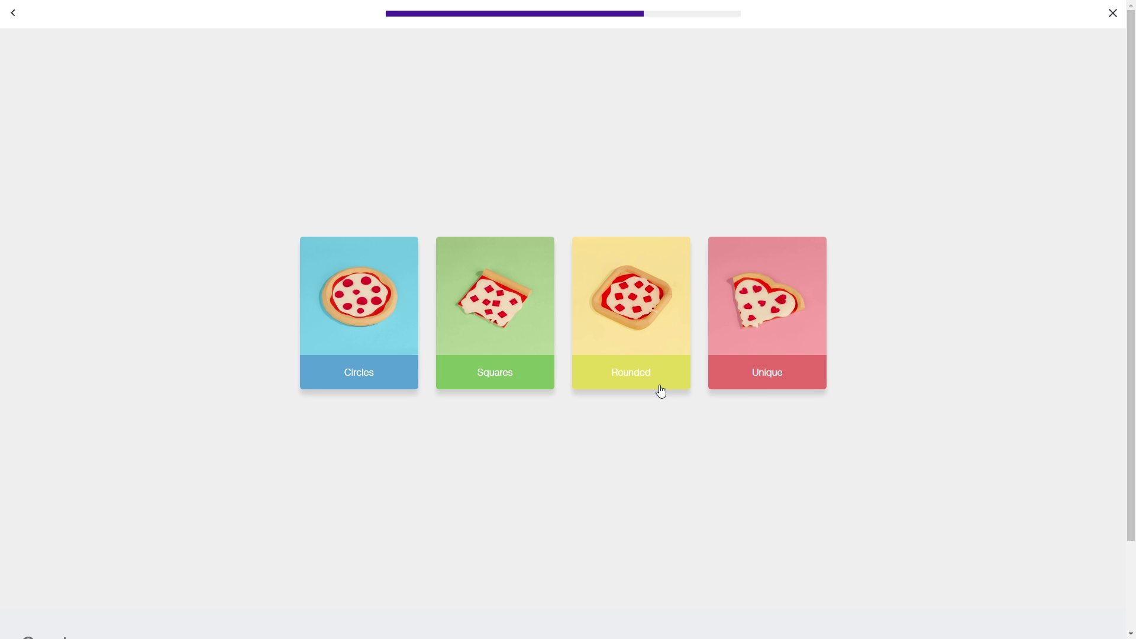
# Pick a pizza shape, mostly gaming use, a music answer and intermediate user level to get results
pyautogui.click(754, 384)
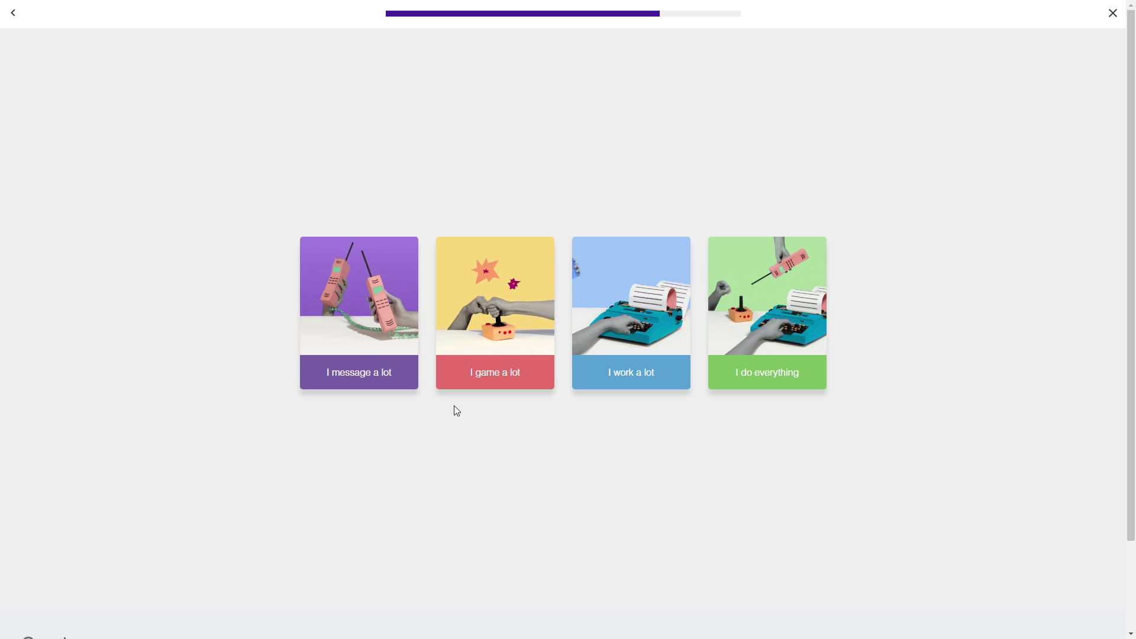
pyautogui.click(515, 388)
pyautogui.click(820, 391)
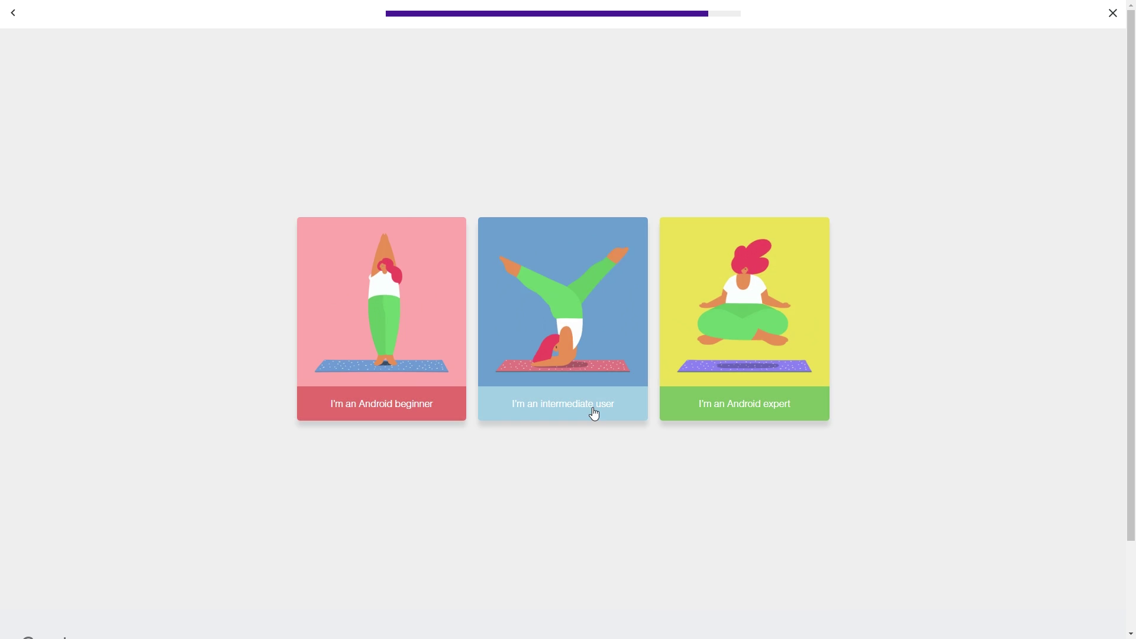
pyautogui.click(594, 414)
pyautogui.click(726, 451)
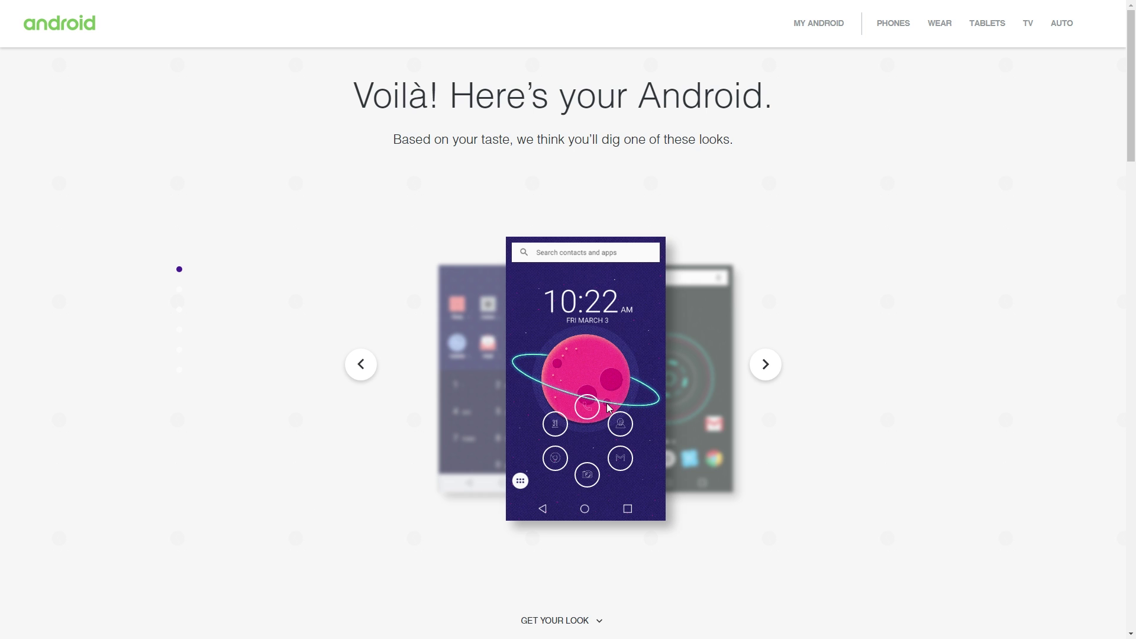
pyautogui.scroll(-2, 608, 408)
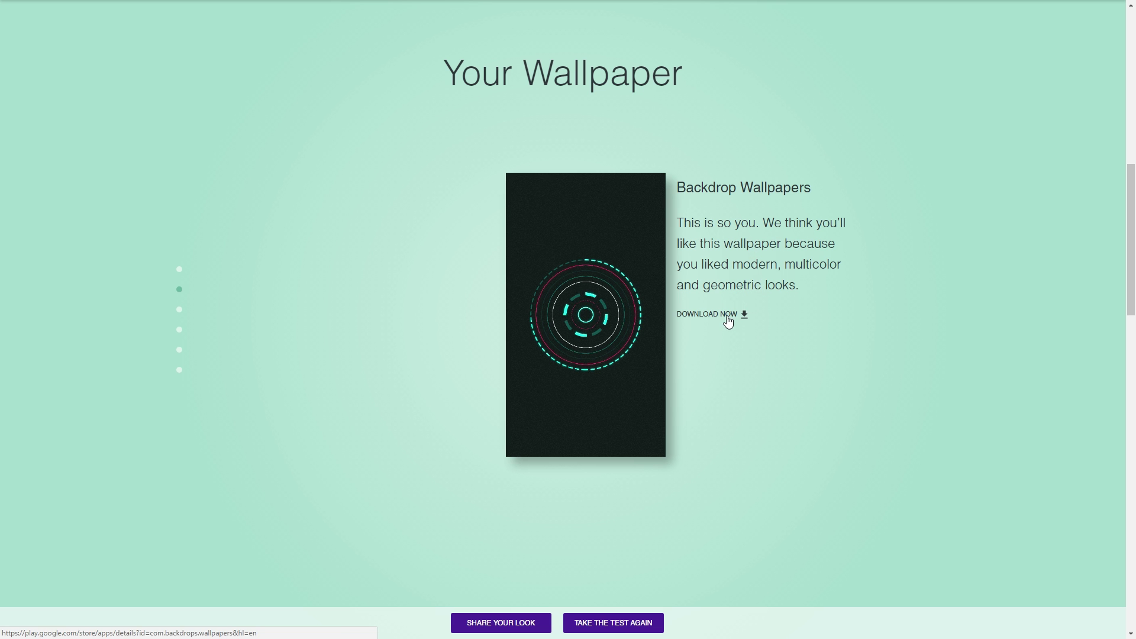
pyautogui.scroll(-2, 726, 346)
pyautogui.scroll(1, 725, 365)
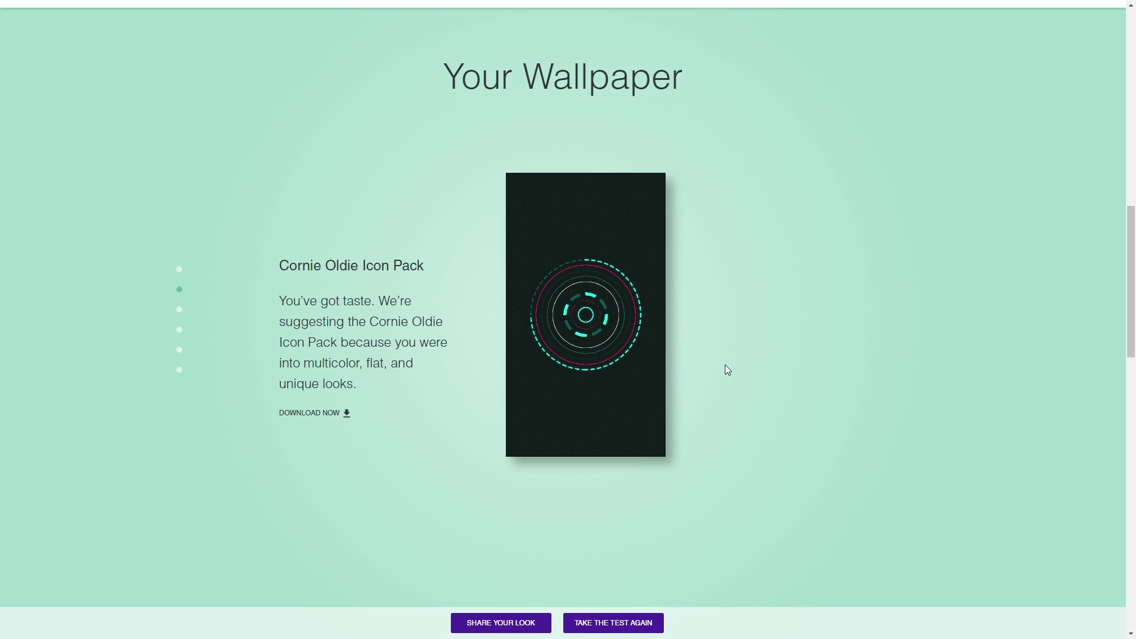
pyautogui.scroll(-1, 726, 365)
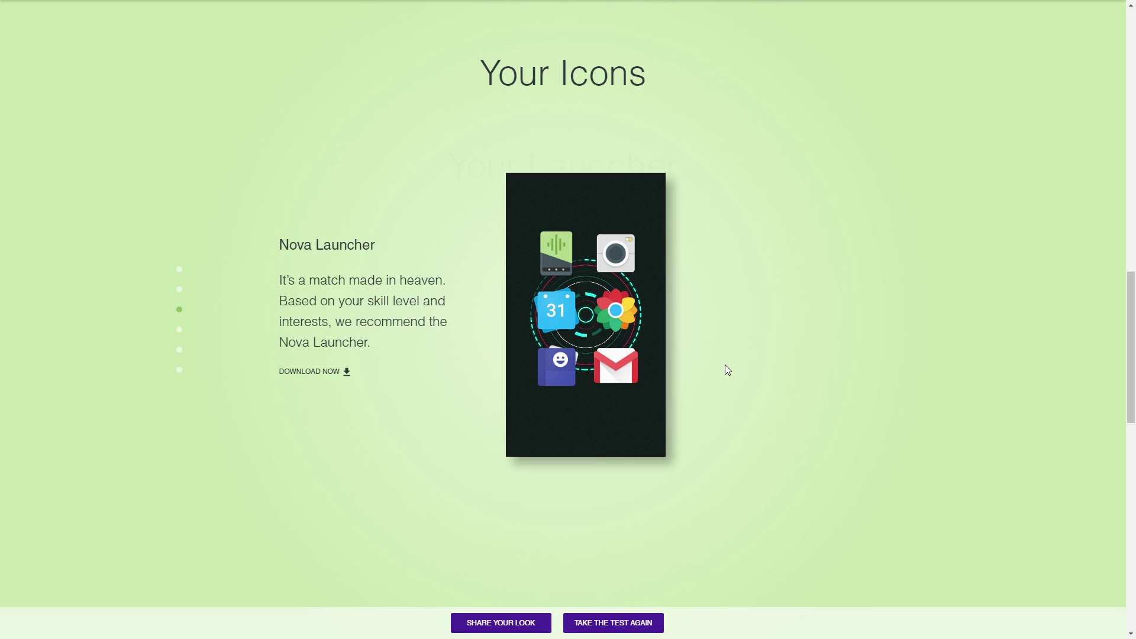
pyautogui.scroll(1, 726, 369)
pyautogui.scroll(-1, 731, 365)
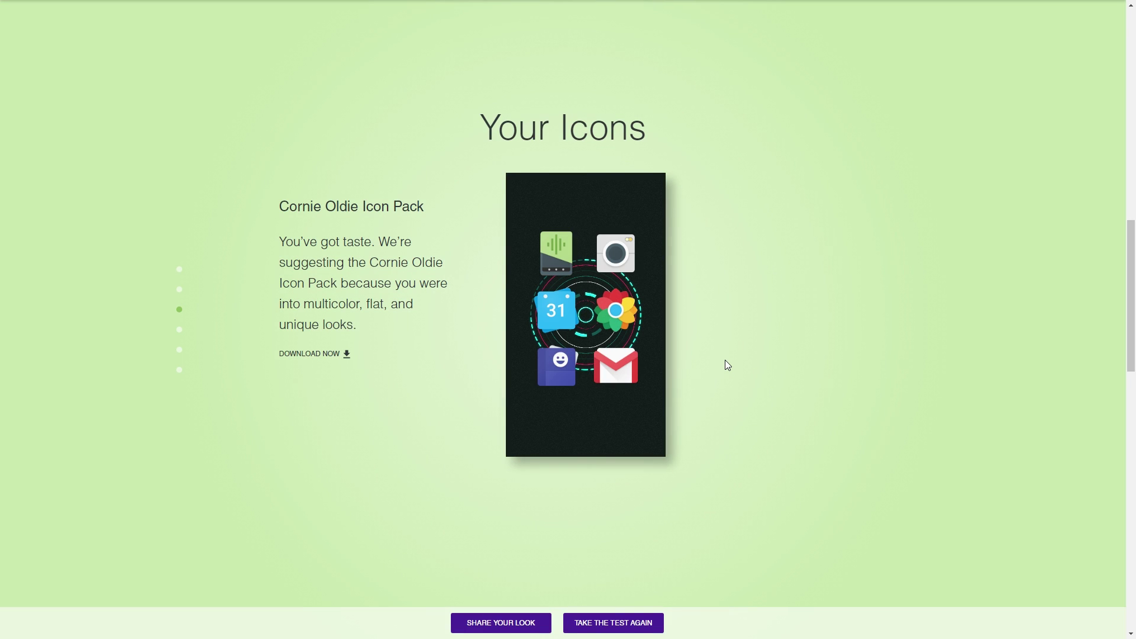
pyautogui.scroll(-1, 726, 365)
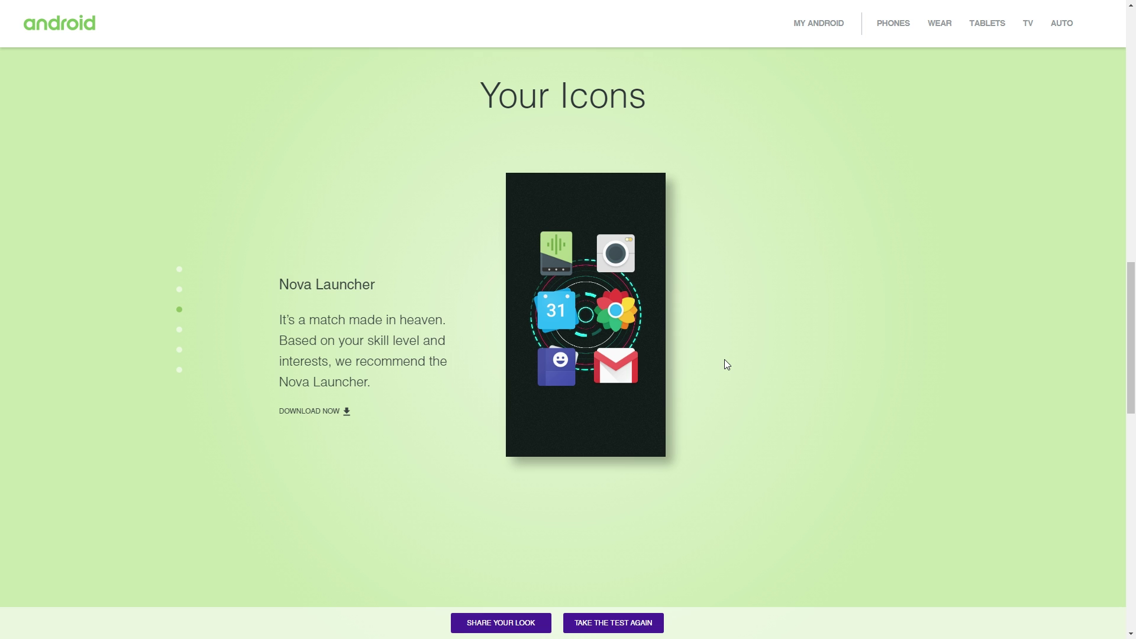
pyautogui.scroll(-1, 675, 323)
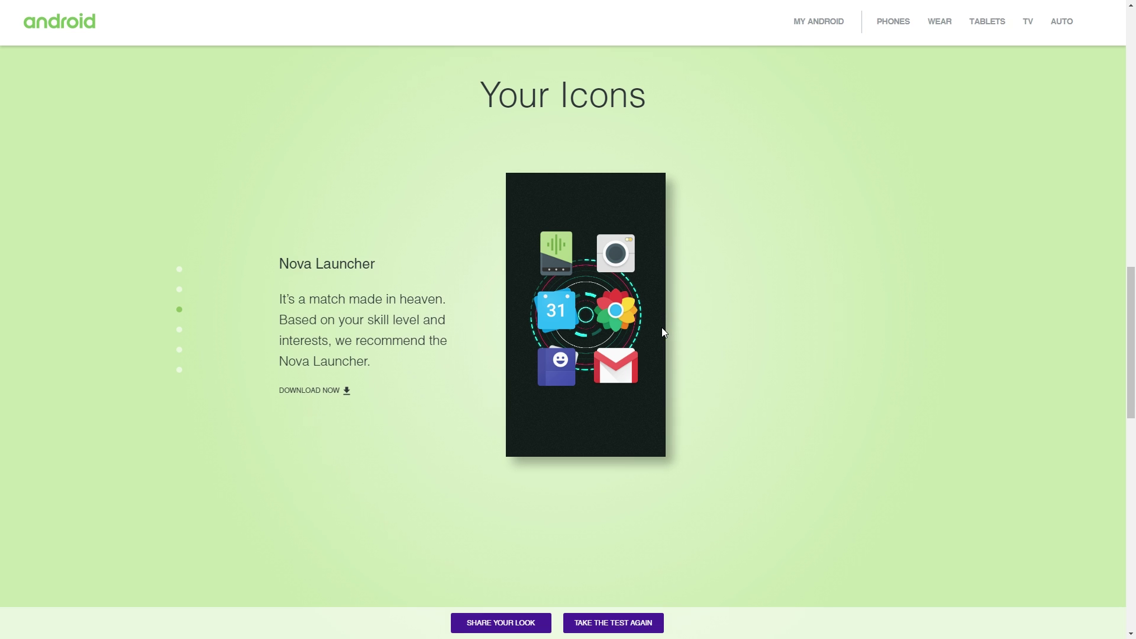
pyautogui.scroll(-1, 662, 328)
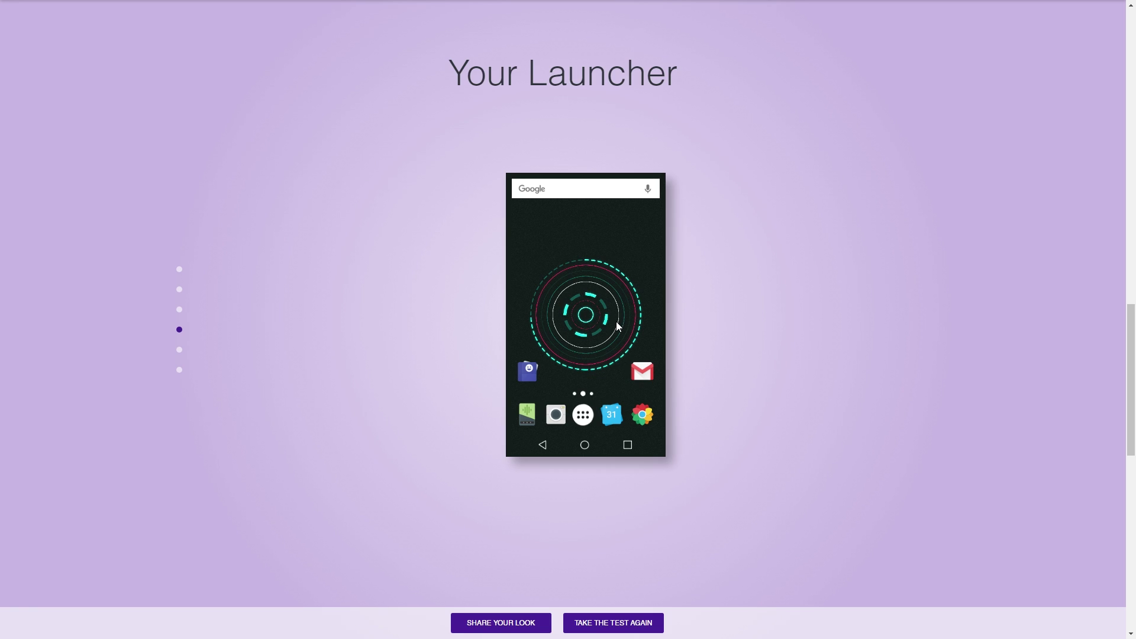
pyautogui.scroll(-2, 617, 326)
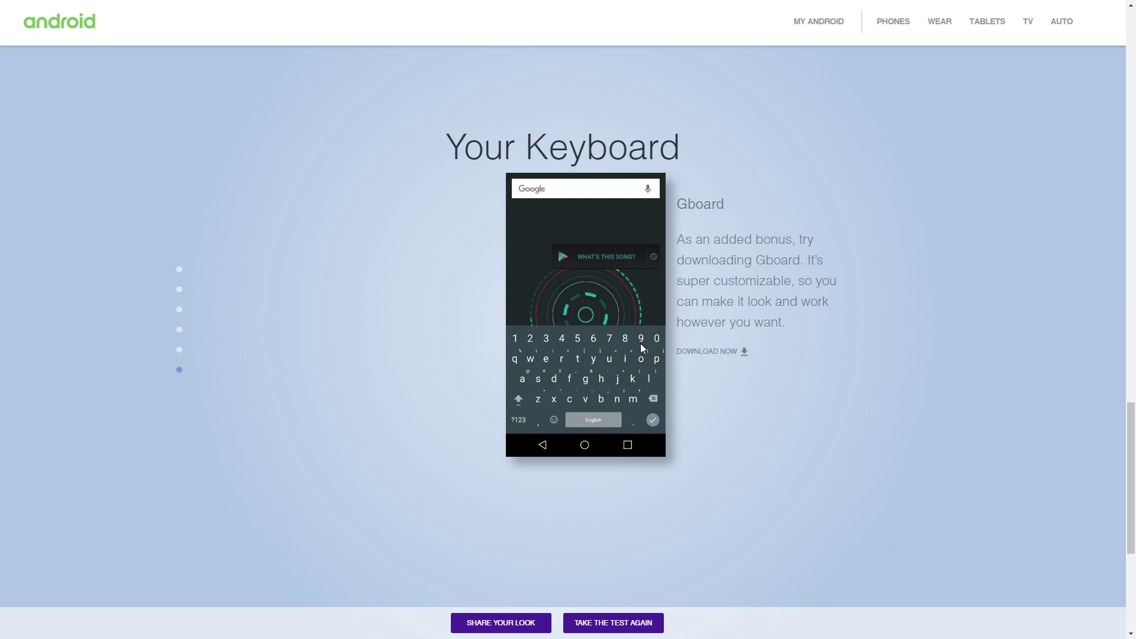
pyautogui.scroll(1, 641, 348)
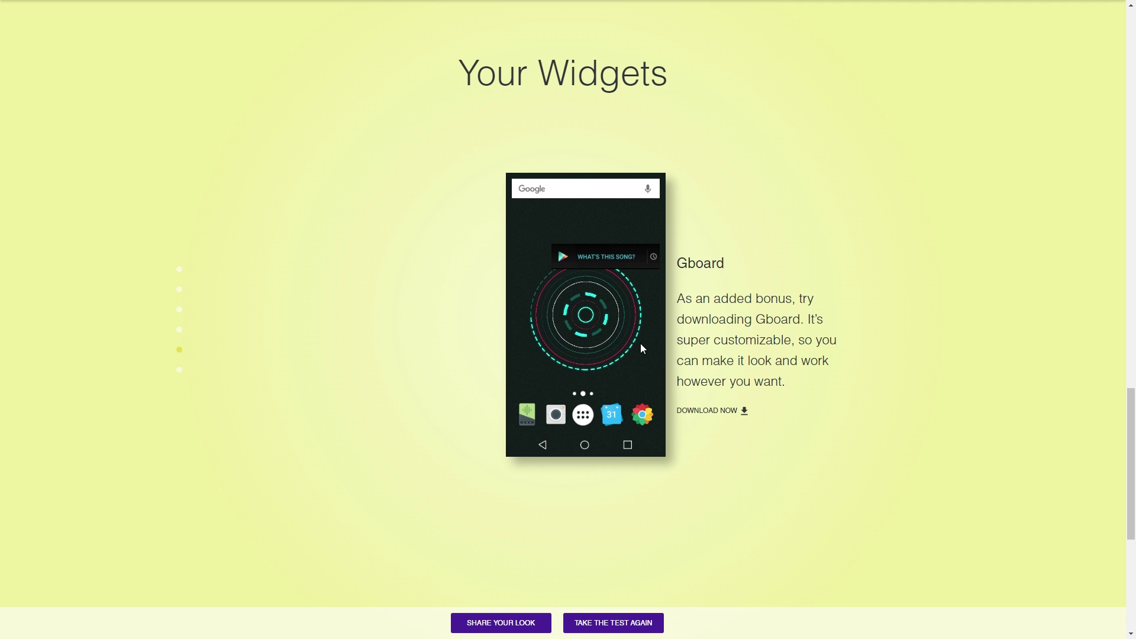
pyautogui.moveTo(1132, 404); pyautogui.dragTo(1134, 65)
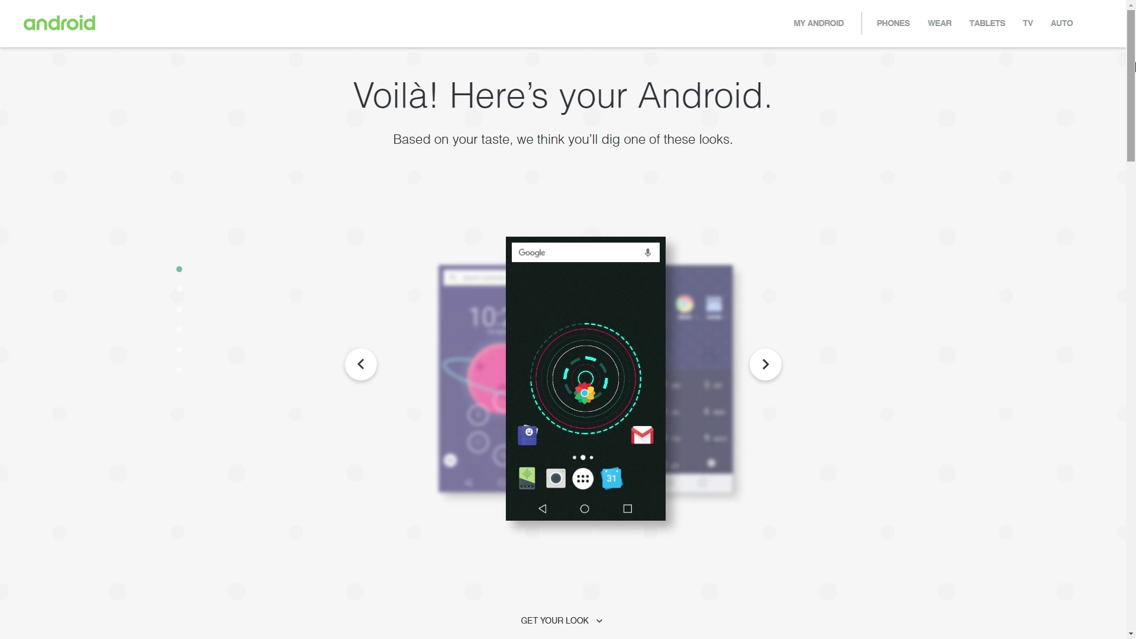